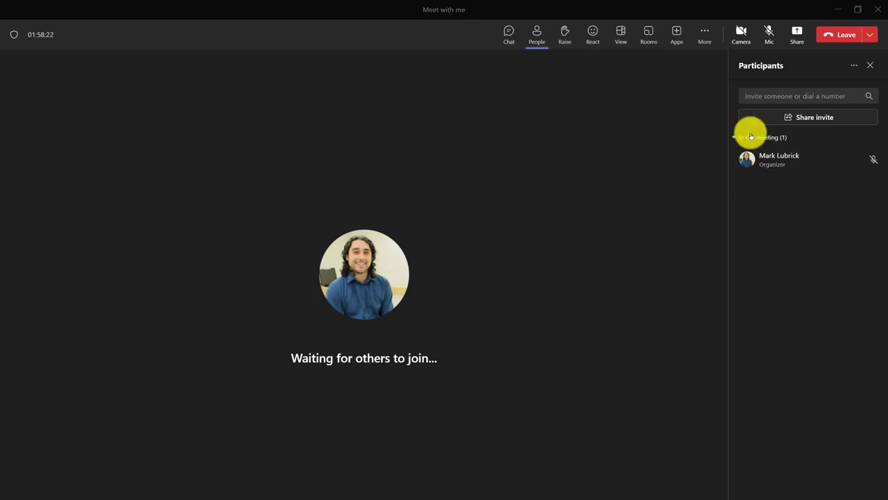
# Browse the meeting's content-sharing options and share the screen that displays the meeting window.
pyautogui.click(798, 36)
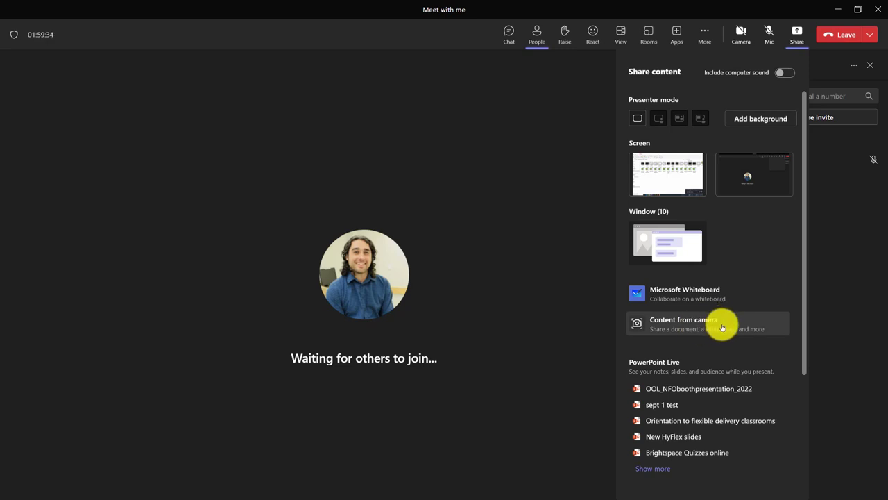
pyautogui.scroll(-3, 729, 329)
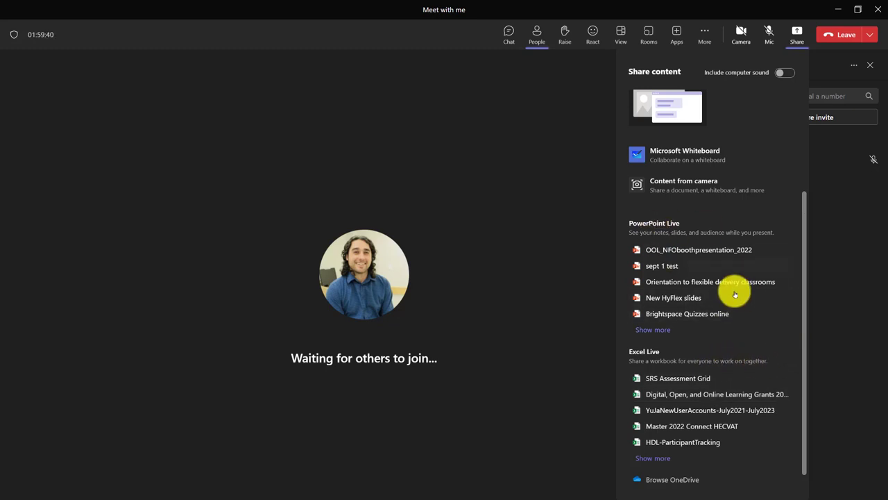
pyautogui.scroll(-1, 753, 361)
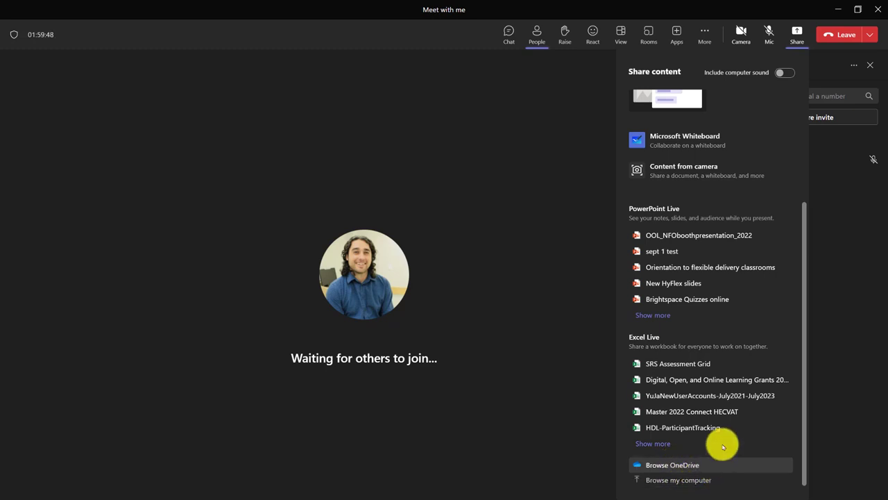
pyautogui.scroll(3, 722, 413)
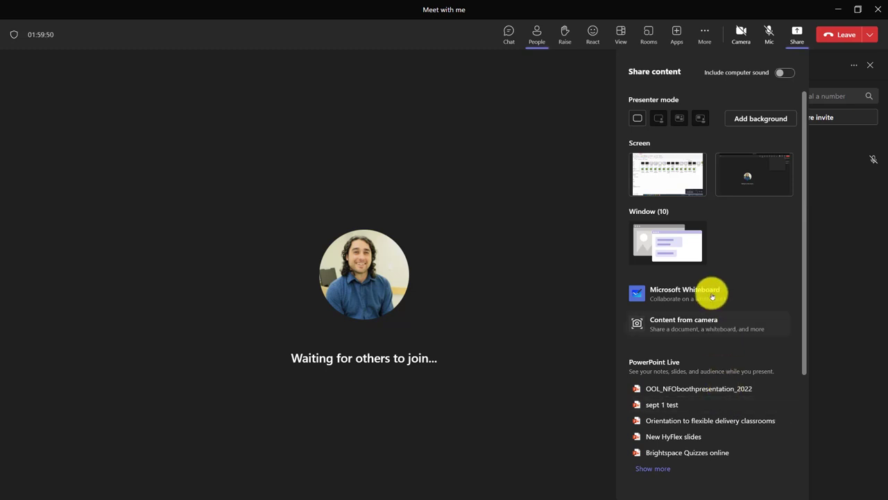
pyautogui.click(747, 182)
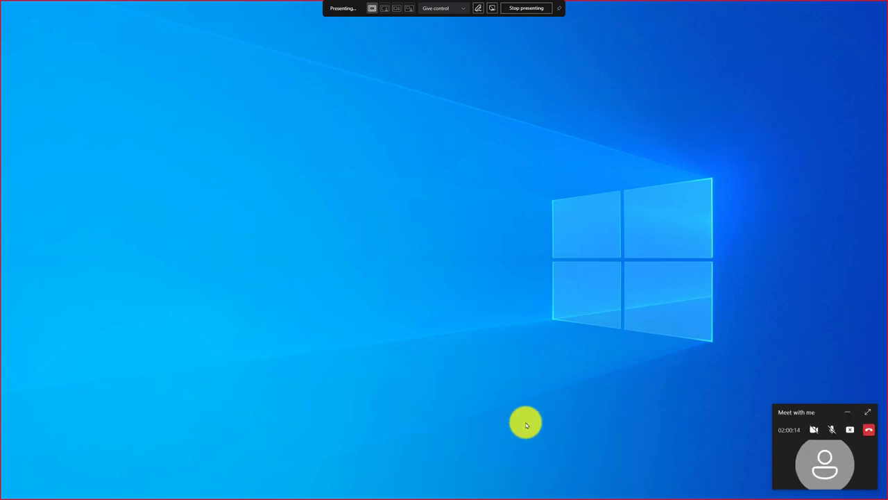
# Reposition the floating meeting preview and the full meeting window on the shared desktop.
pyautogui.click(836, 434)
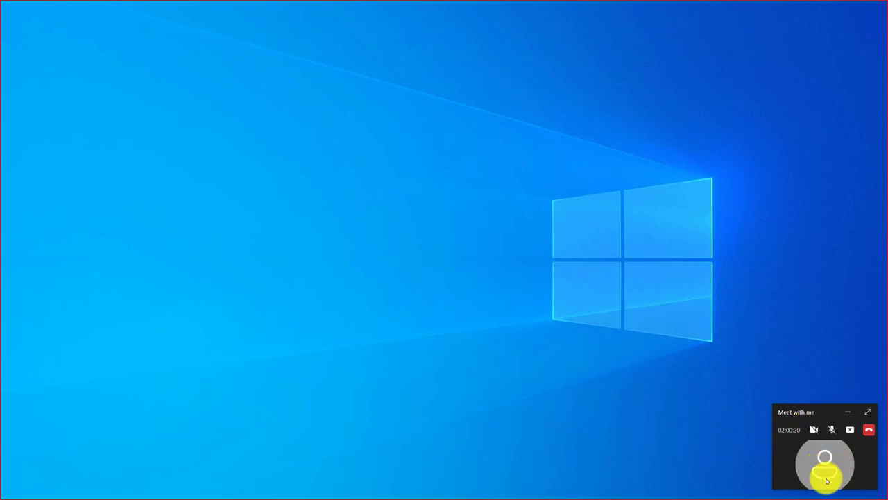
pyautogui.moveTo(828, 408); pyautogui.dragTo(514, 321)
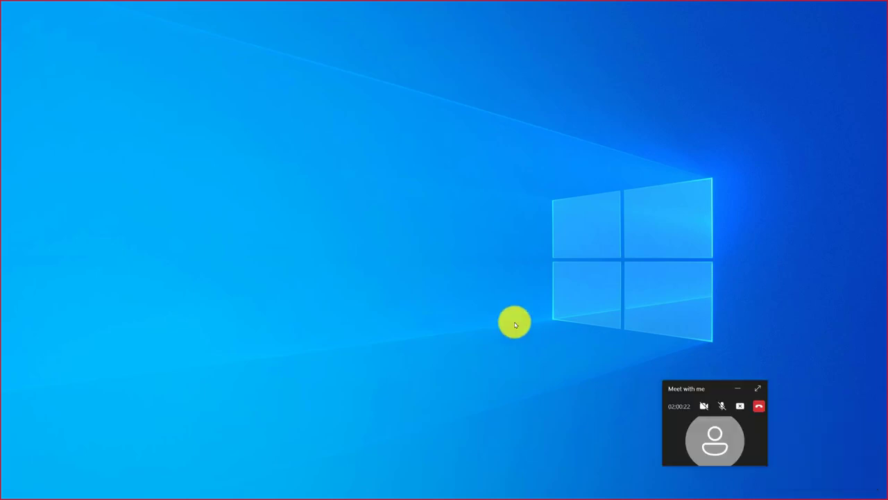
pyautogui.click(550, 326)
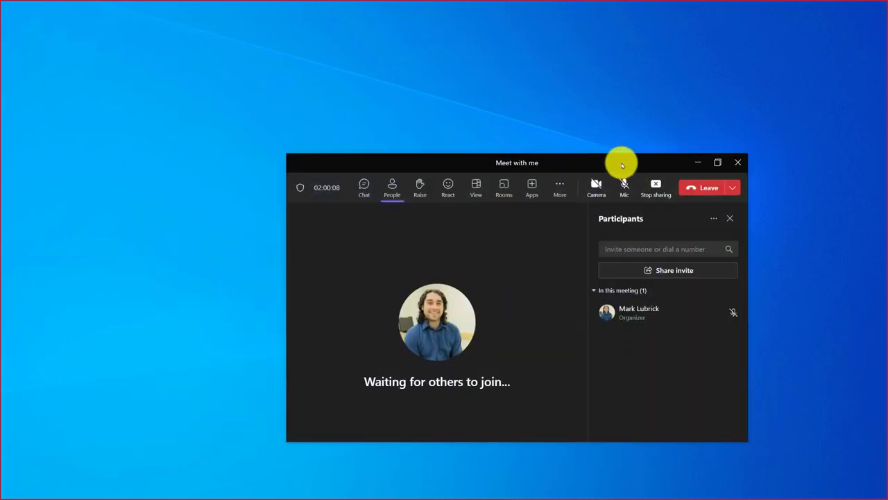
pyautogui.moveTo(618, 164); pyautogui.dragTo(420, 76)
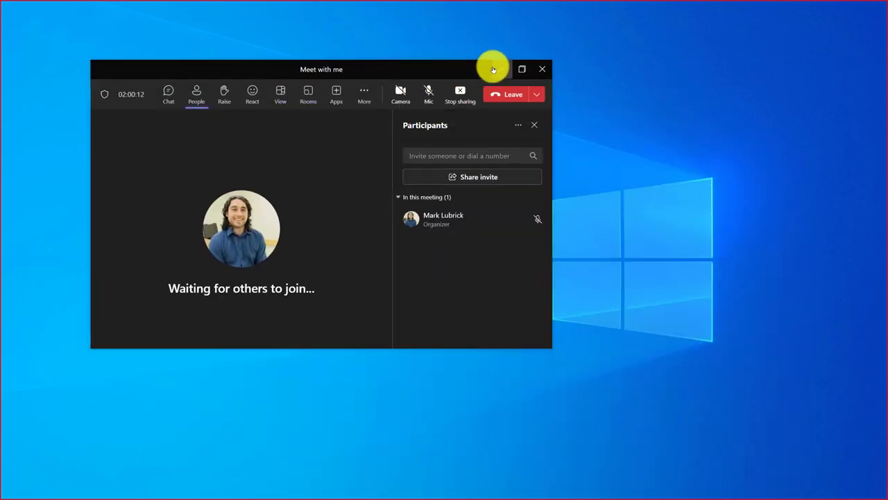
pyautogui.click(523, 71)
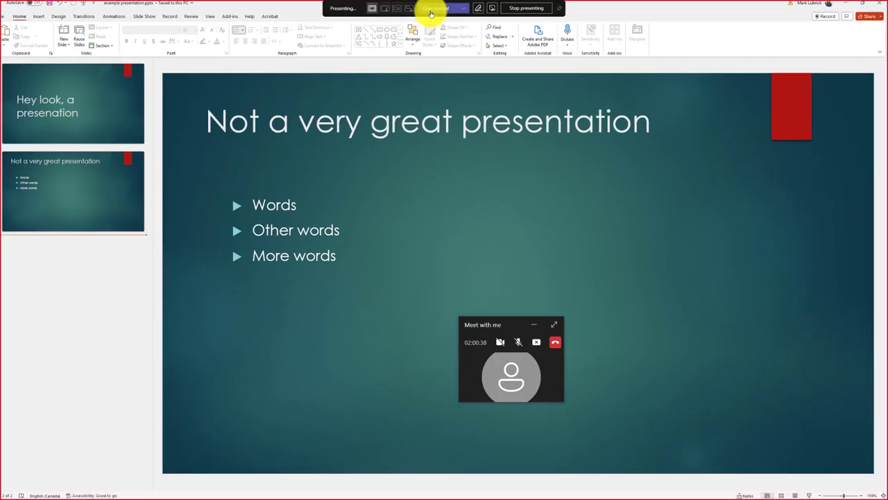
# Run example presentation.pptx as a slide show from its title slide, move the floating meeting preview clear of the title, and exit the show.
pyautogui.click(118, 95)
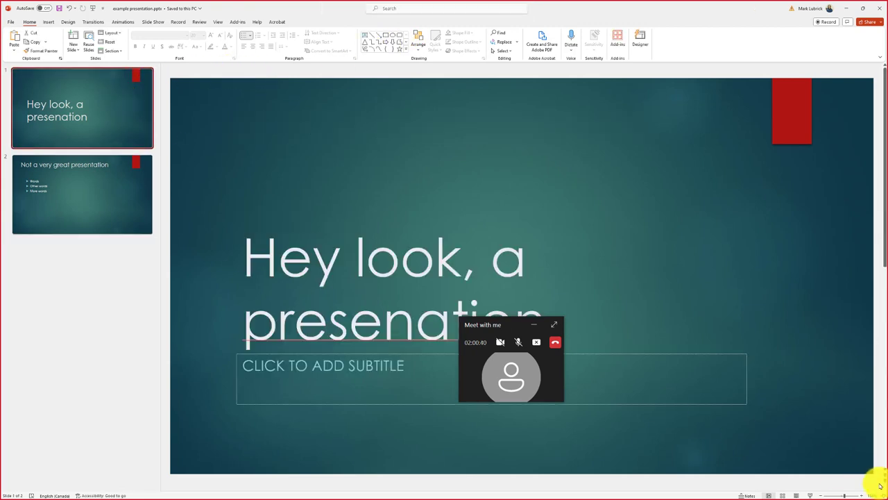
pyautogui.click(810, 495)
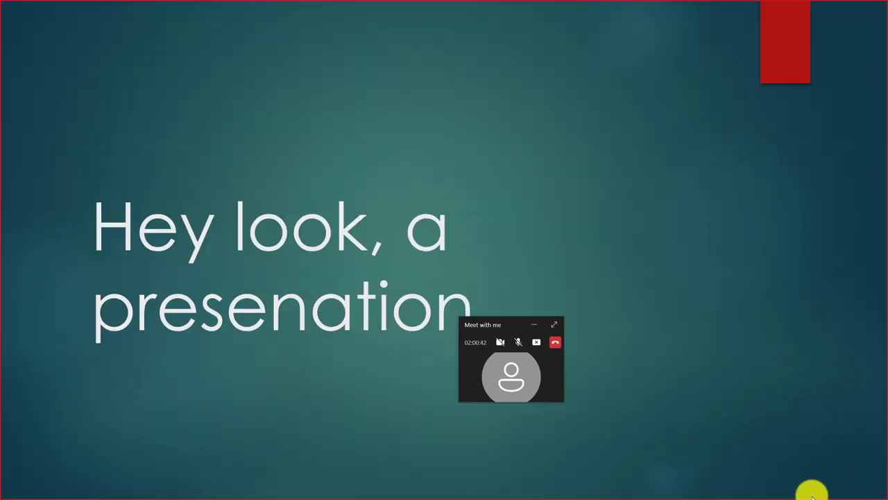
pyautogui.moveTo(490, 319); pyautogui.dragTo(783, 410)
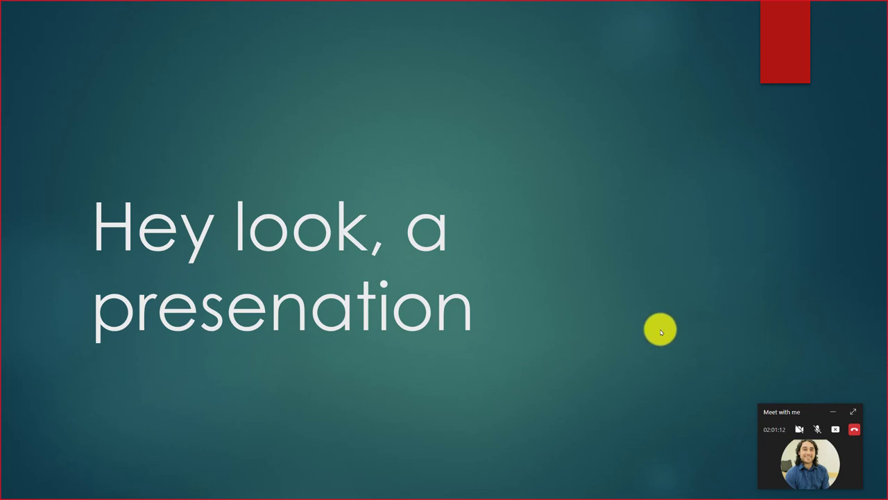
pyautogui.press('Escape')
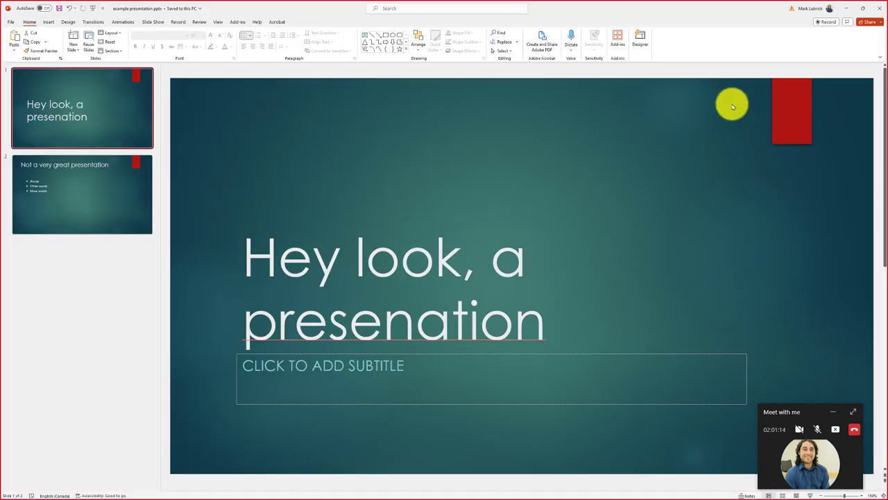
# Start screen annotation with only the presenter allowed to annotate, draw in red pen near the slide title, and clear all annotations.
pyautogui.moveTo(472, 4)
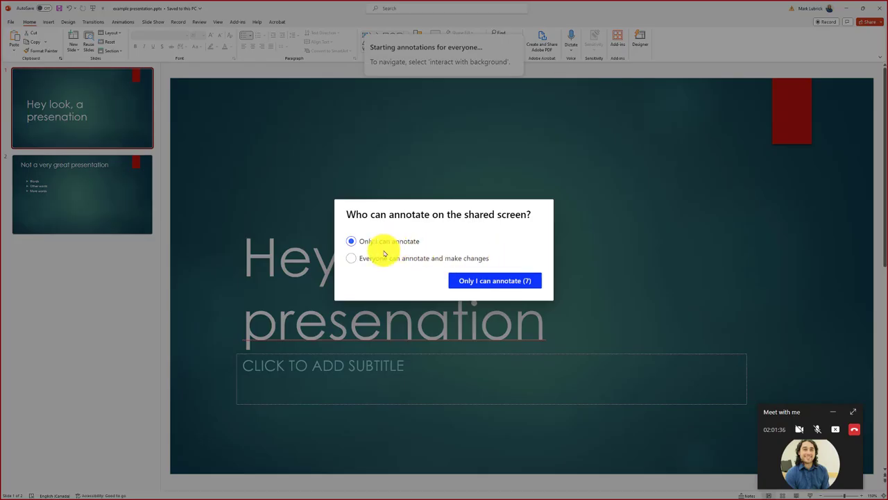
pyautogui.click(504, 280)
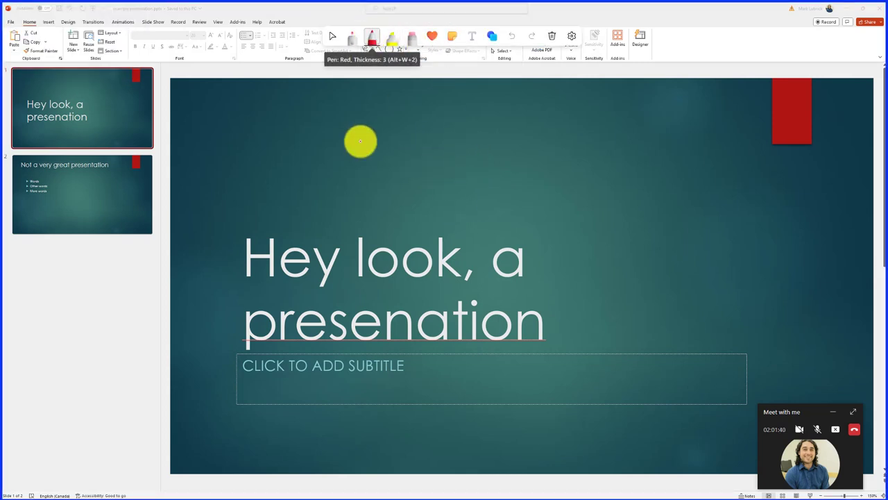
pyautogui.moveTo(276, 167)
pyautogui.mouseDown()
pyautogui.moveTo(484, 231)
pyautogui.moveTo(368, 164)
pyautogui.mouseUp()
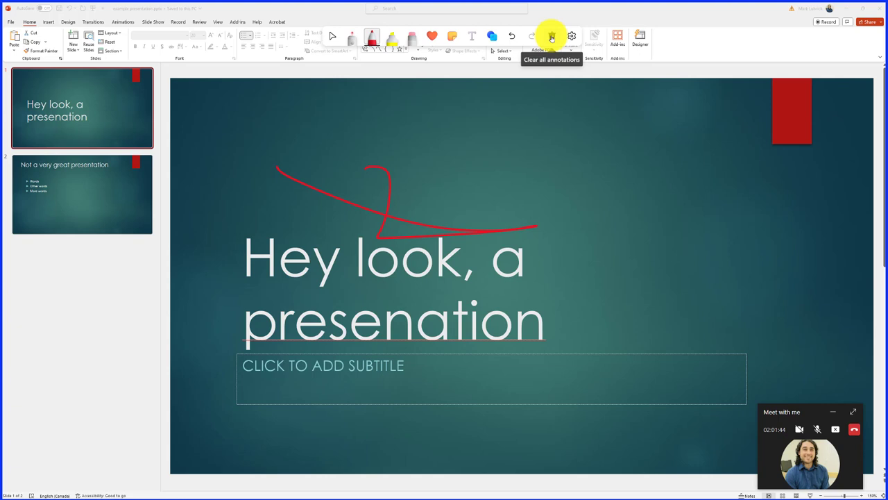
pyautogui.click(551, 36)
pyautogui.moveTo(440, 6)
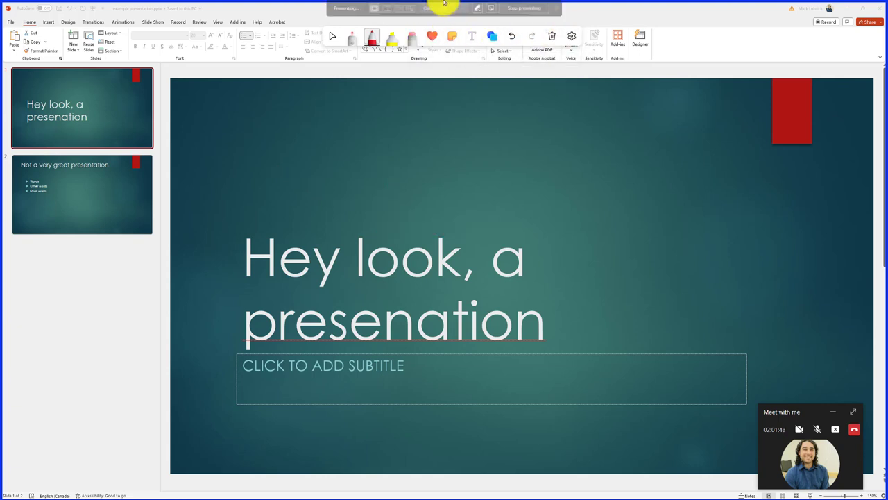
pyautogui.click(493, 9)
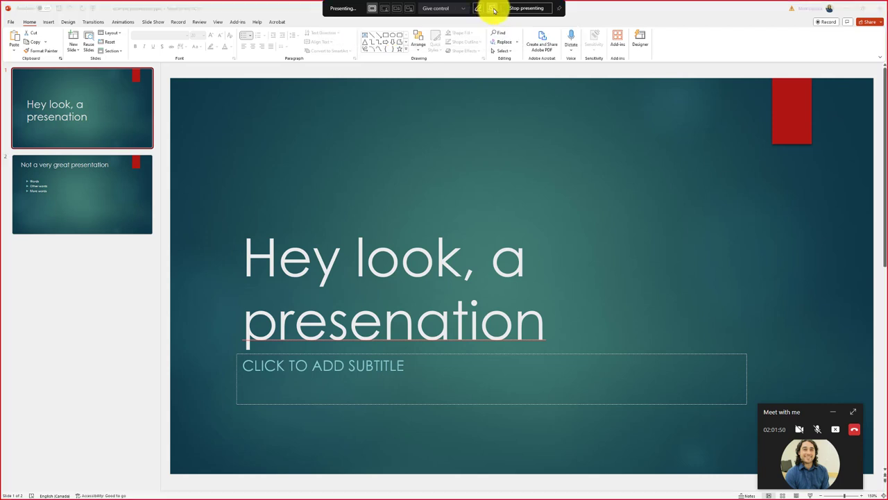
# Stop presenting the screen and share example presentation.pptx from the computer's desktop through PowerPoint Live, replacing the previously shared file.
pyautogui.click(532, 9)
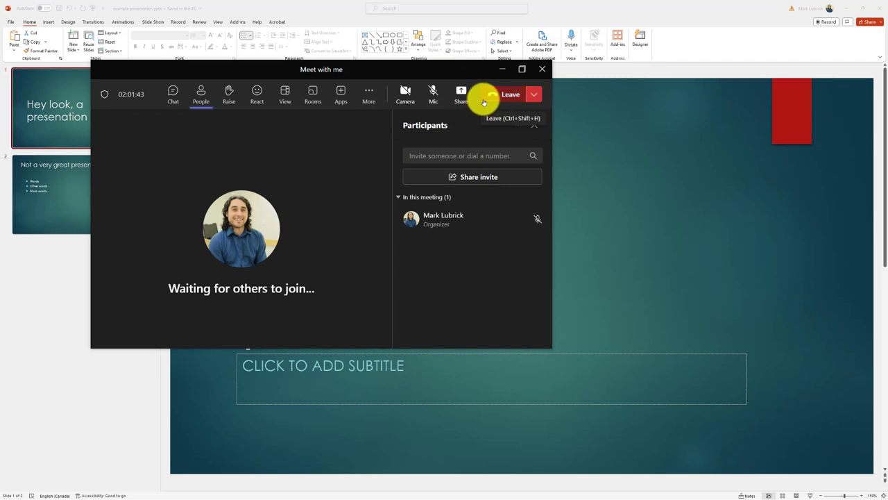
pyautogui.click(462, 94)
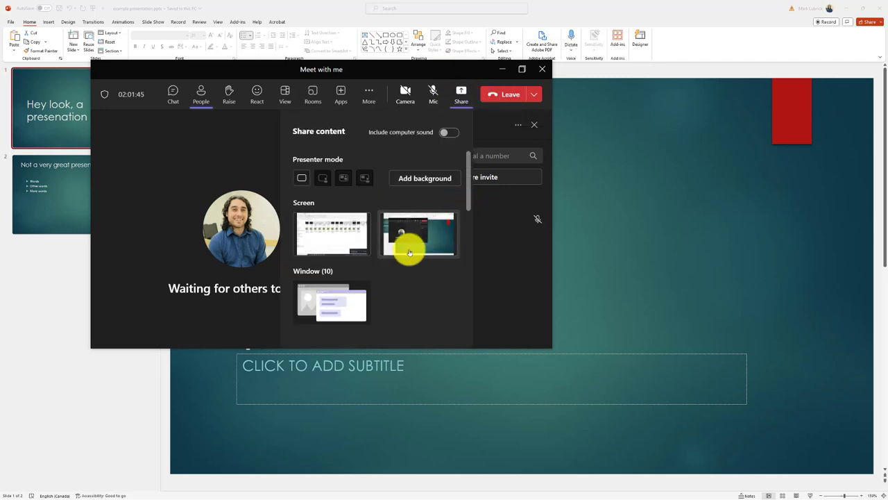
pyautogui.scroll(-15, 401, 262)
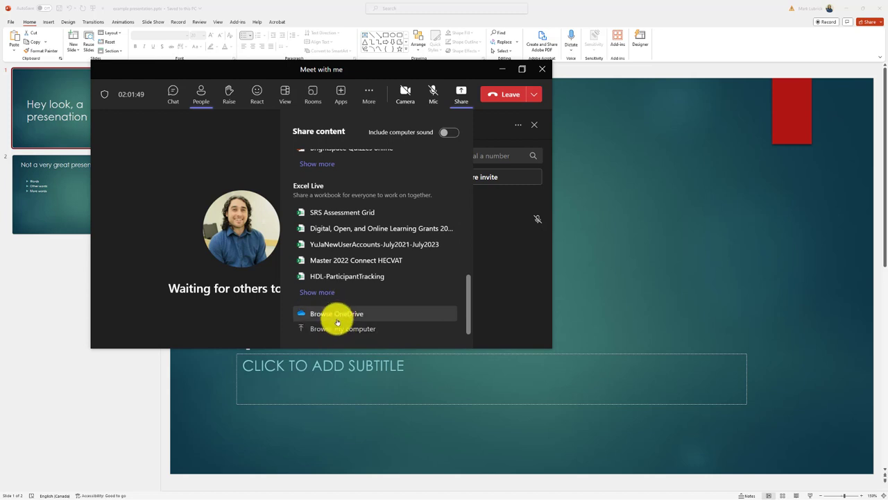
pyautogui.click(339, 329)
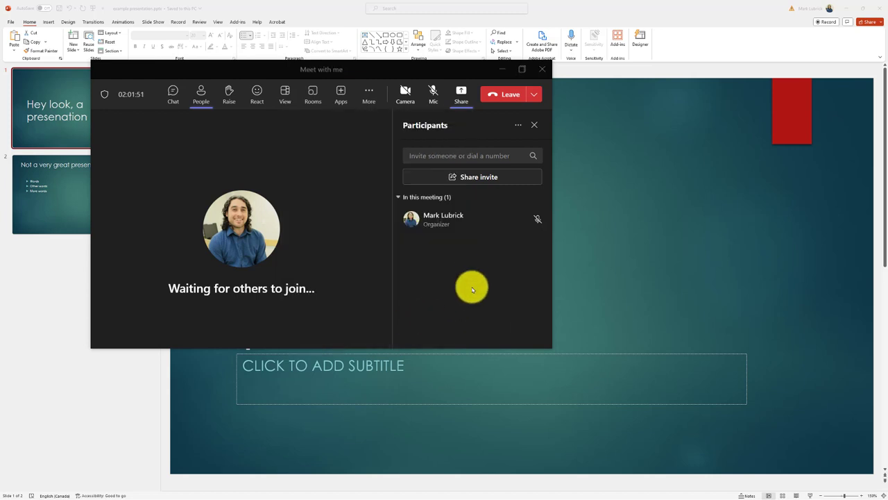
pyautogui.click(196, 192)
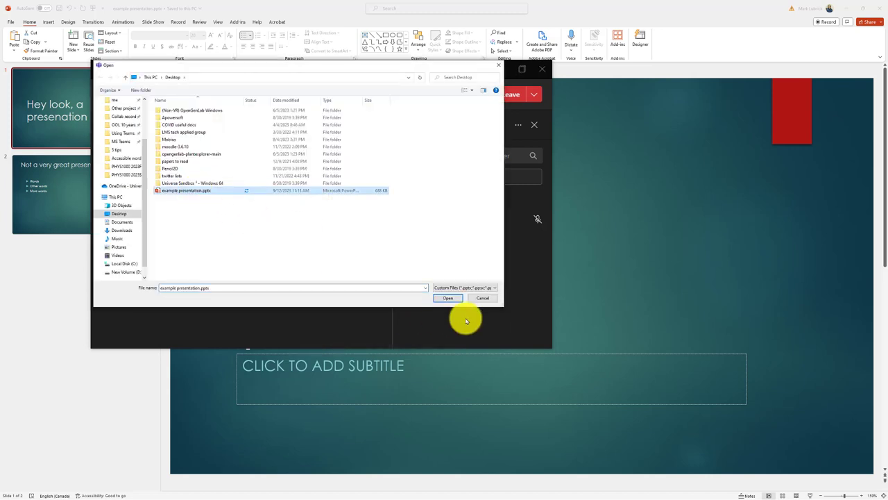
pyautogui.click(447, 300)
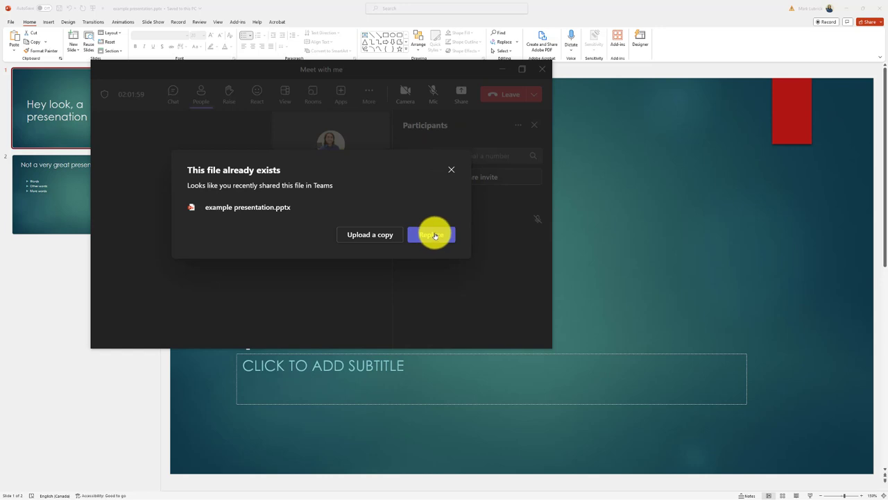
pyautogui.click(431, 236)
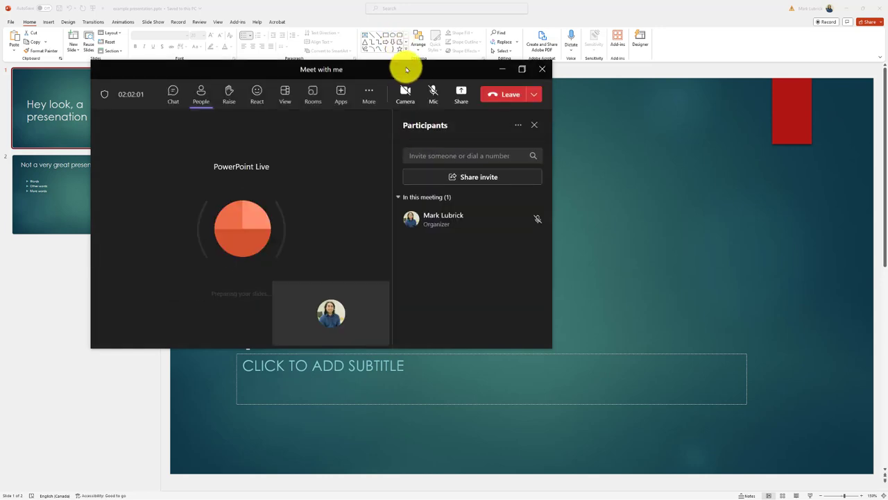
# Maximize the meeting window and switch to the meeting chat and back to the participants list.
pyautogui.doubleClick(406, 68)
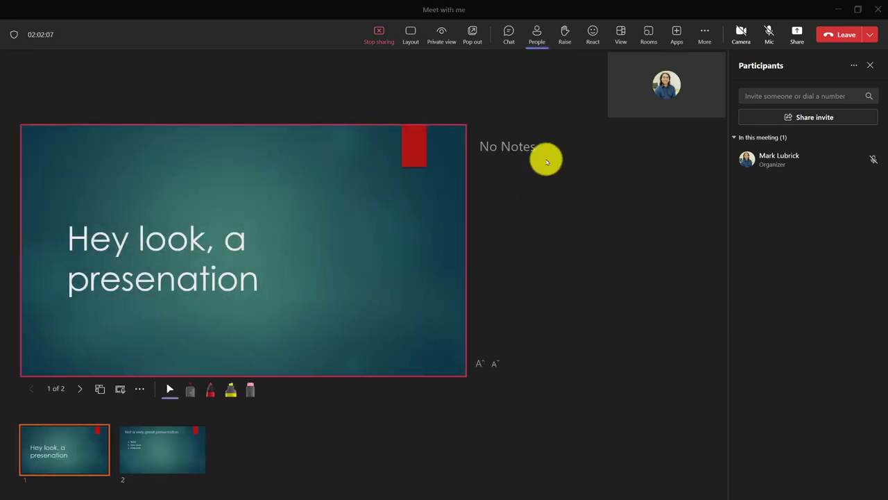
pyautogui.click(510, 29)
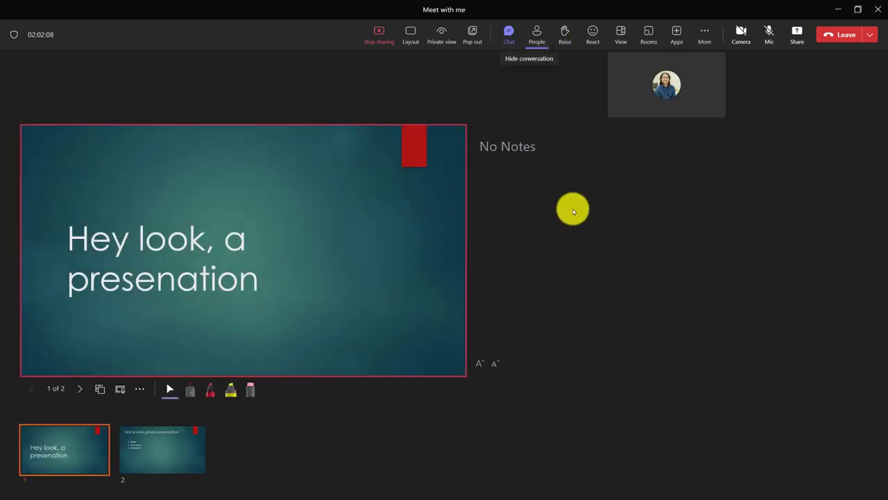
pyautogui.click(537, 33)
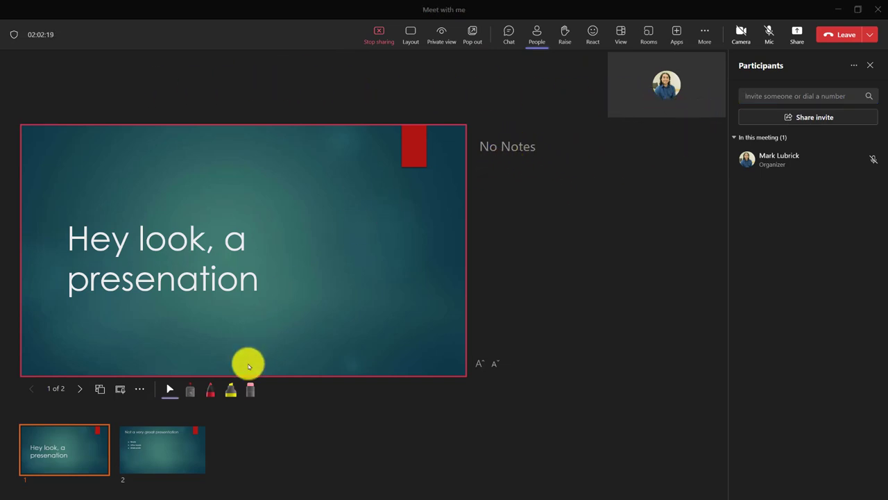
# Circle the second line of the slide title with the red laser pointer, and go to slide 2 and back to slide 1.
pyautogui.click(186, 394)
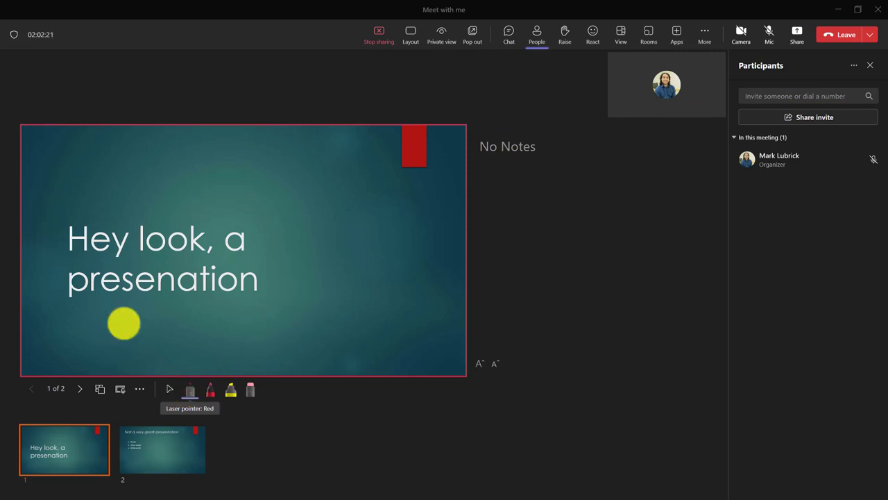
pyautogui.moveTo(57, 297)
pyautogui.mouseDown()
pyautogui.moveTo(174, 308)
pyautogui.moveTo(294, 297)
pyautogui.moveTo(214, 263)
pyautogui.moveTo(6, 290)
pyautogui.mouseUp()
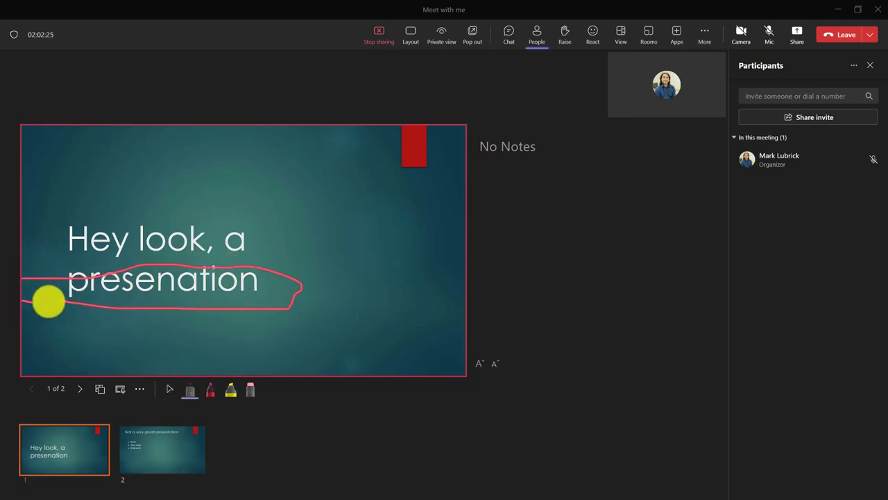
pyautogui.click(181, 445)
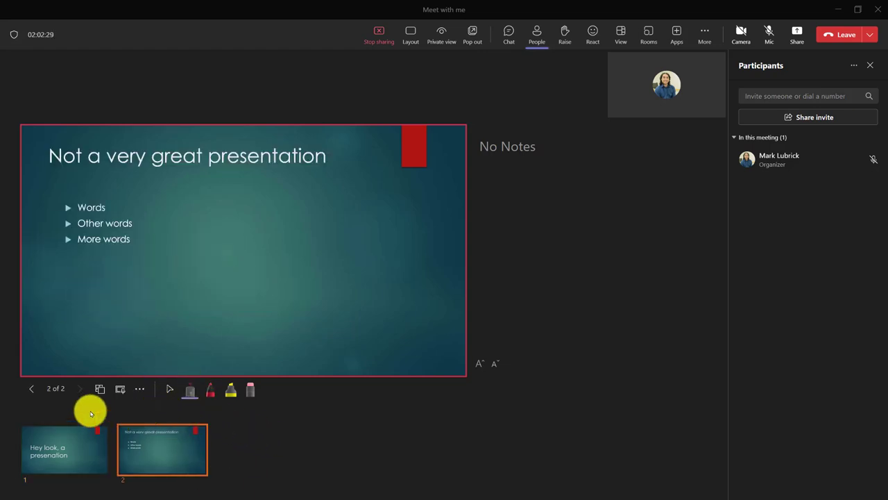
pyautogui.click(31, 388)
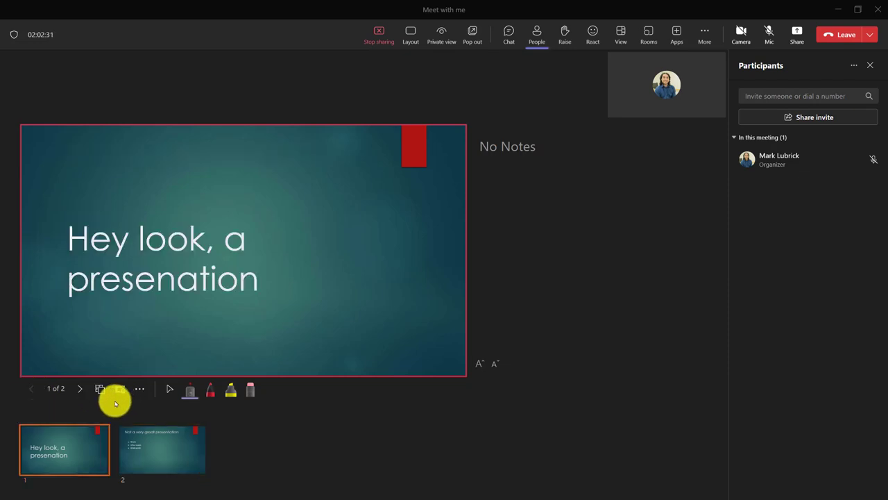
# Toggle private view off for the shared slides and pop the shared content out into a separate window moved slightly upward.
pyautogui.click(444, 41)
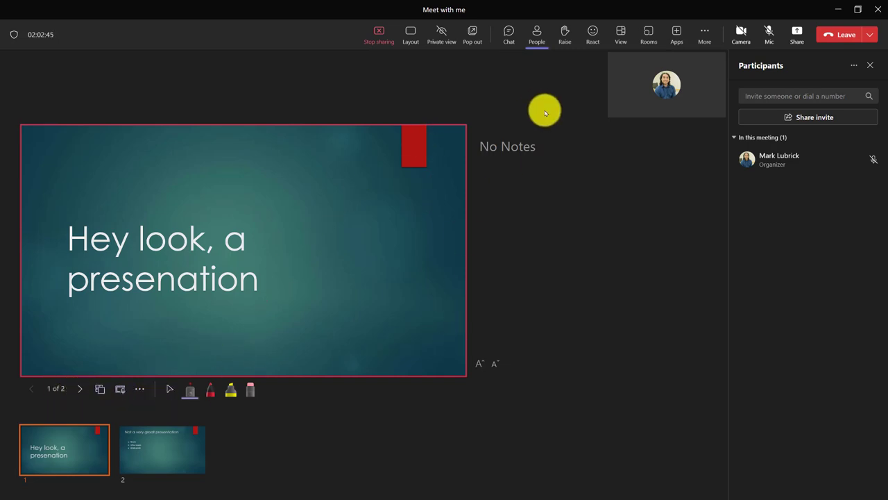
pyautogui.click(473, 35)
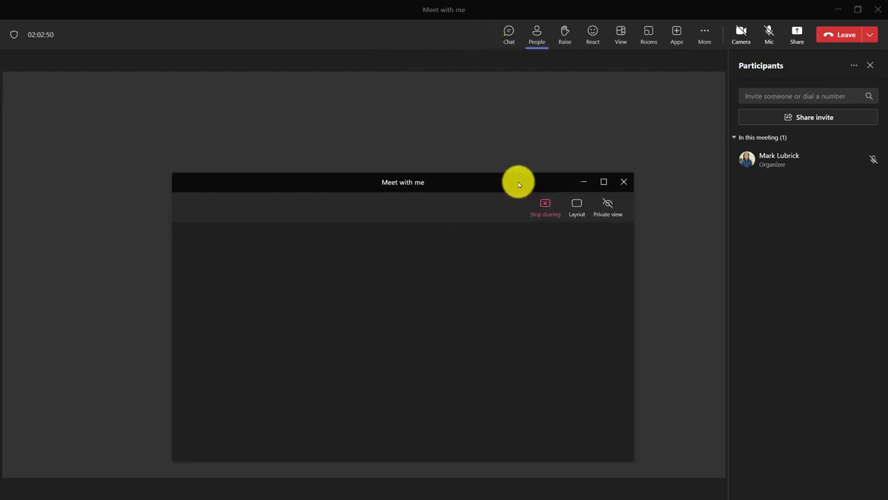
pyautogui.moveTo(518, 180); pyautogui.dragTo(518, 151)
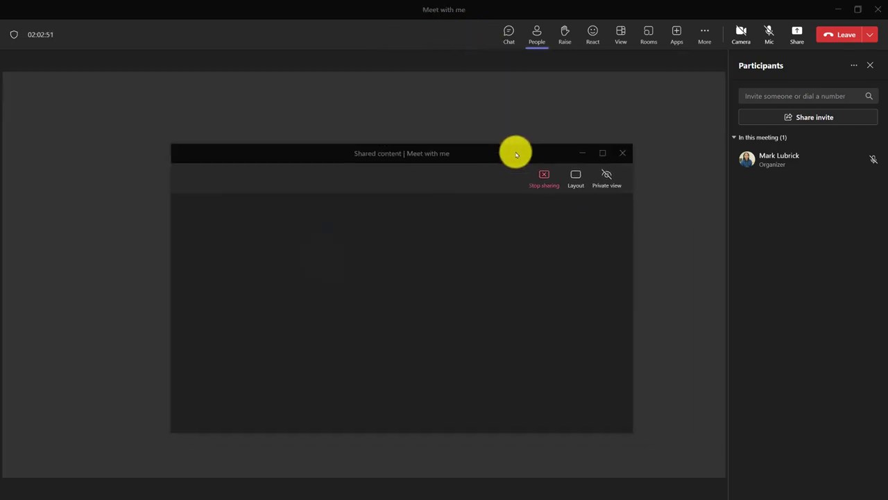